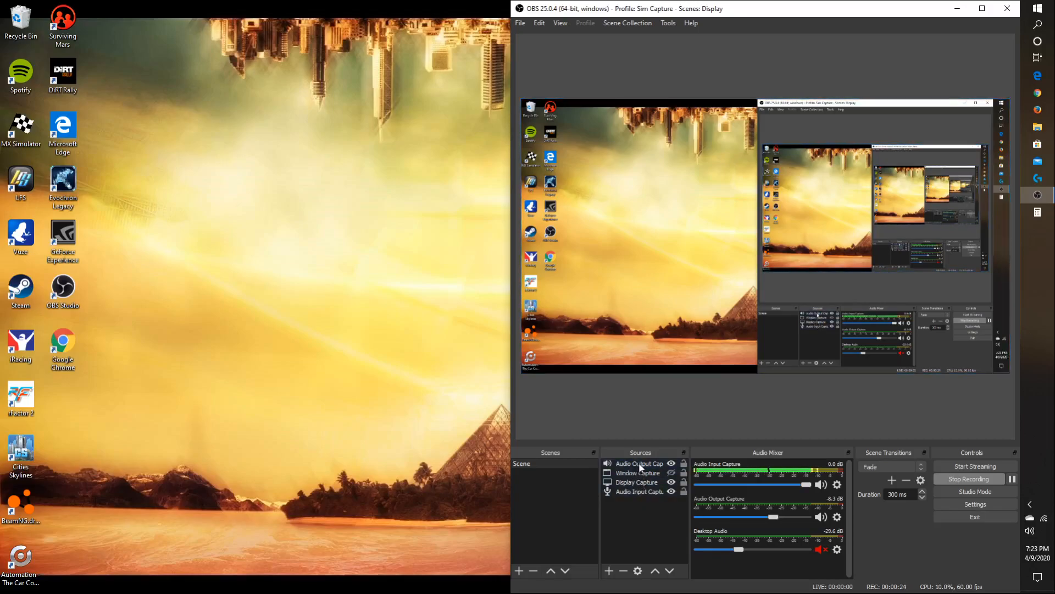
# Look at the audio filters of the Audio Output Capture source and close the filter window.
pyautogui.rightClick(639, 464)
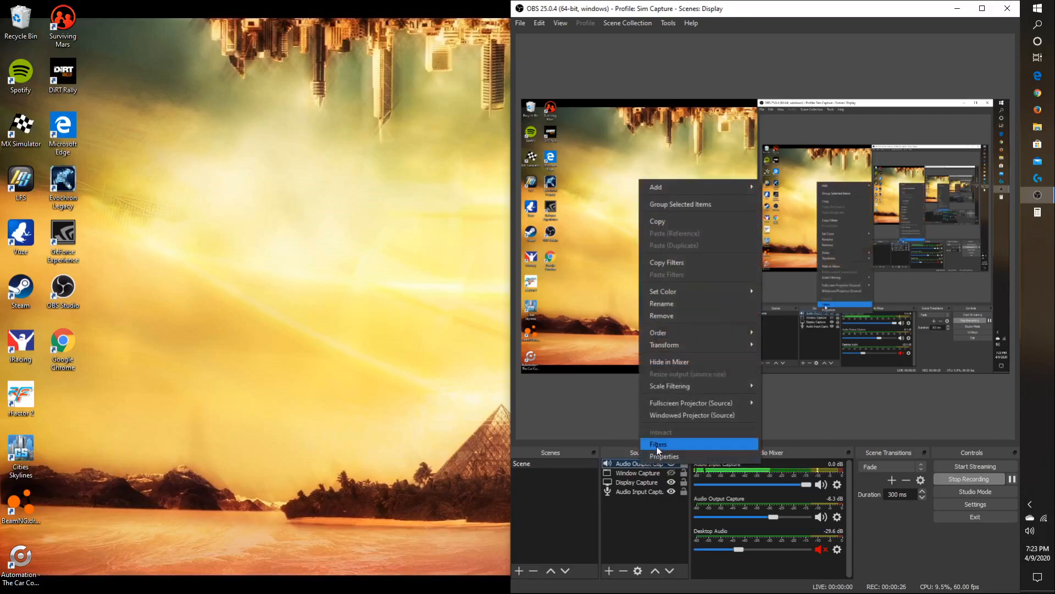
pyautogui.click(658, 444)
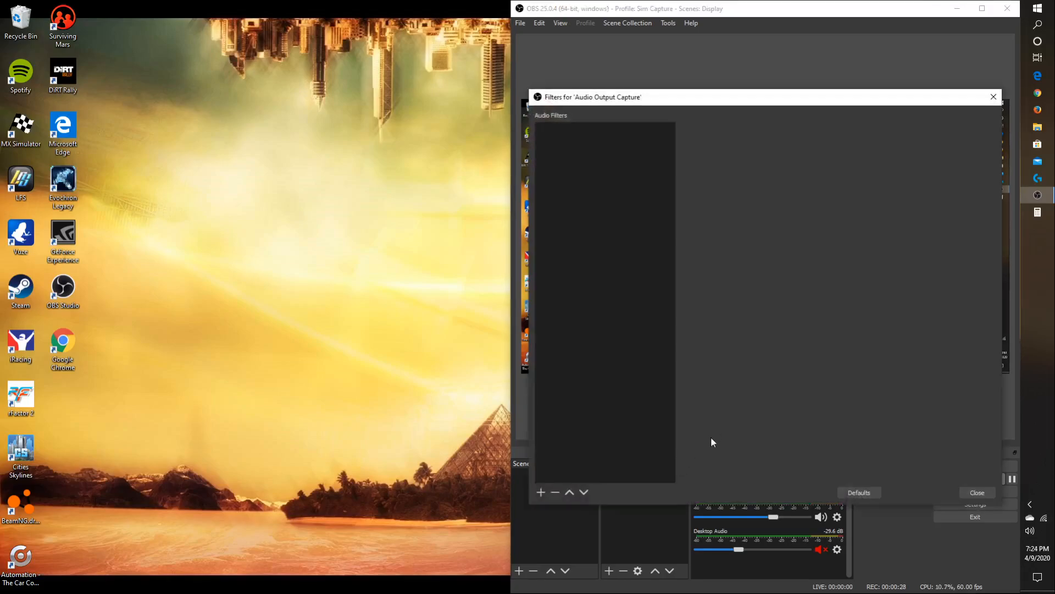
pyautogui.click(978, 492)
pyautogui.rightClick(652, 467)
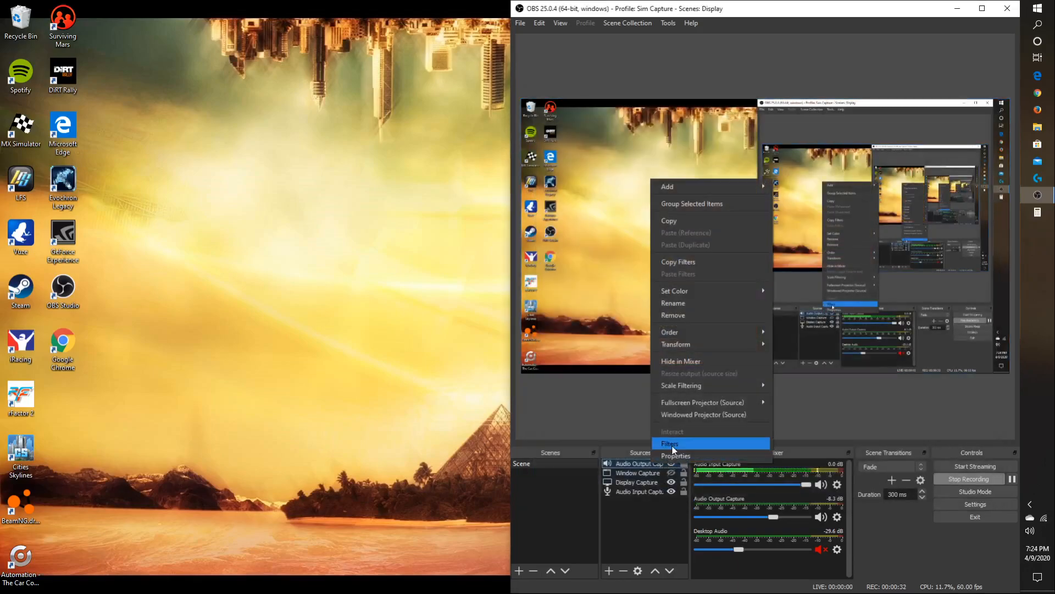
pyautogui.click(671, 445)
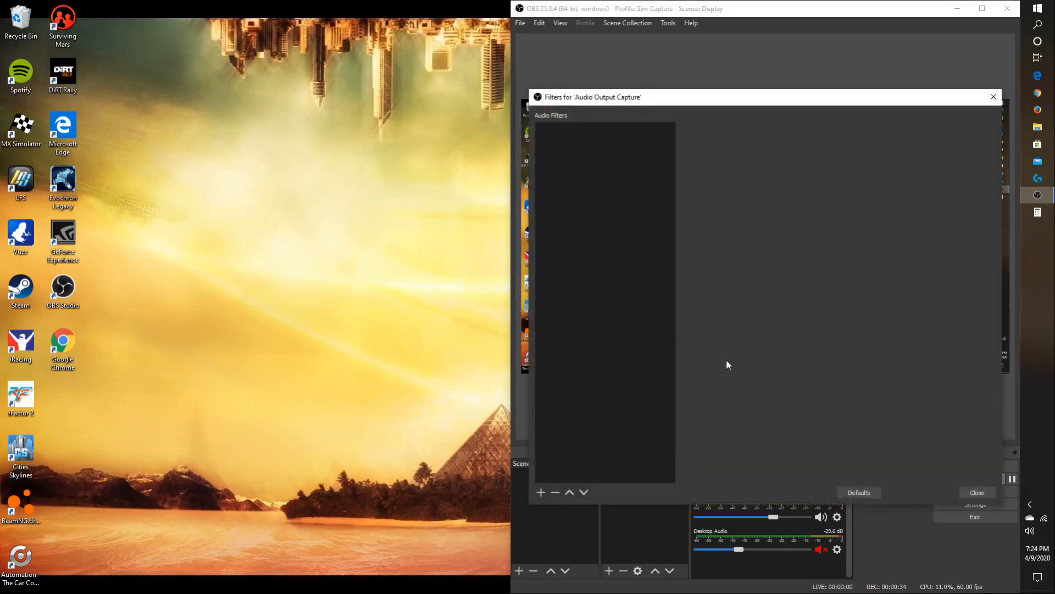
pyautogui.click(977, 492)
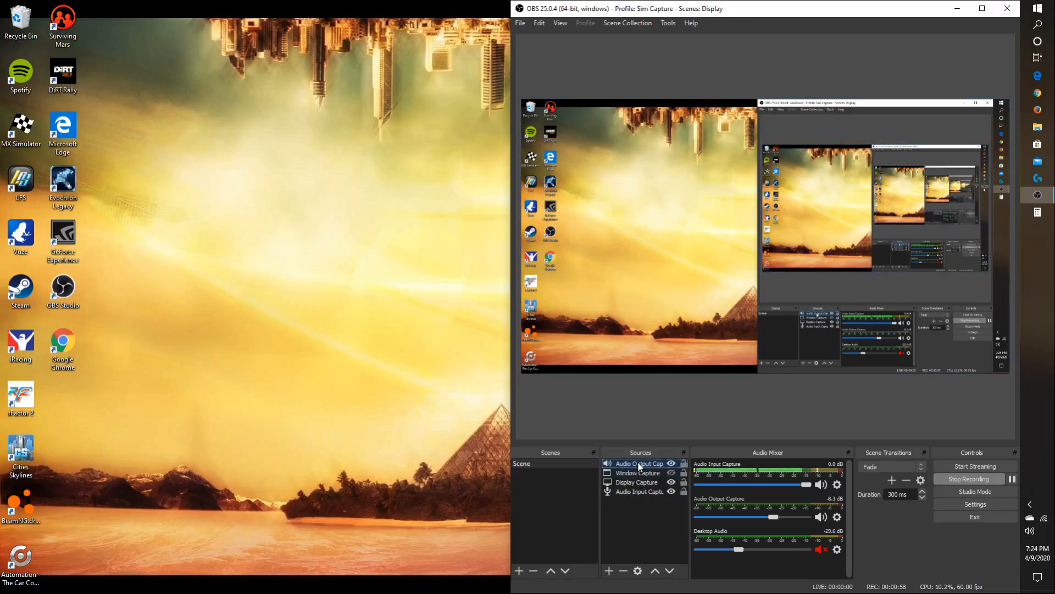
# Open the filters of the Audio Input Capture source and move the filter window over the desktop, clear of the audio mixer.
pyautogui.click(646, 490)
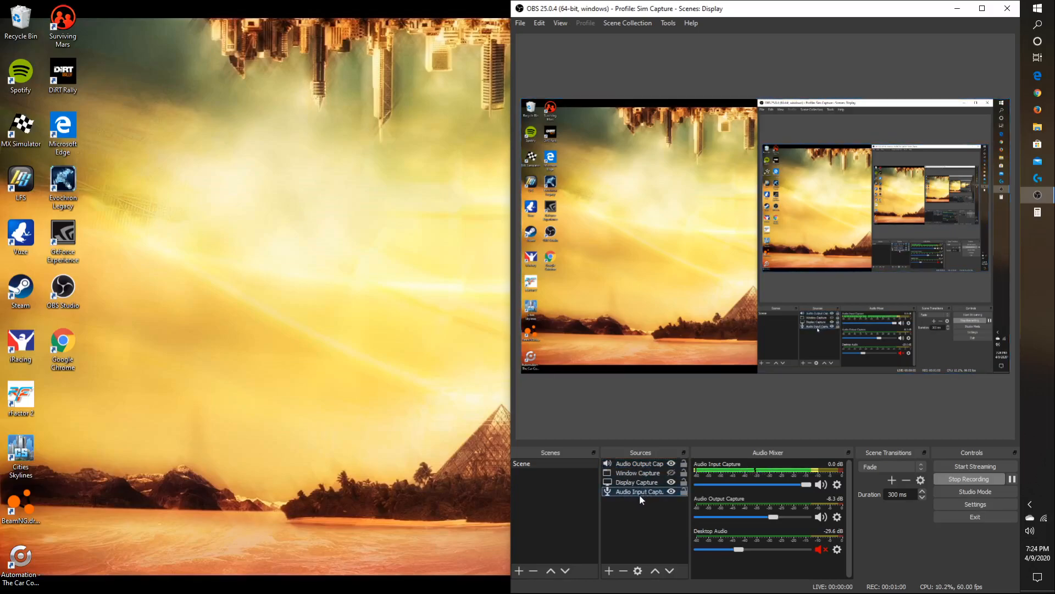
pyautogui.rightClick(654, 494)
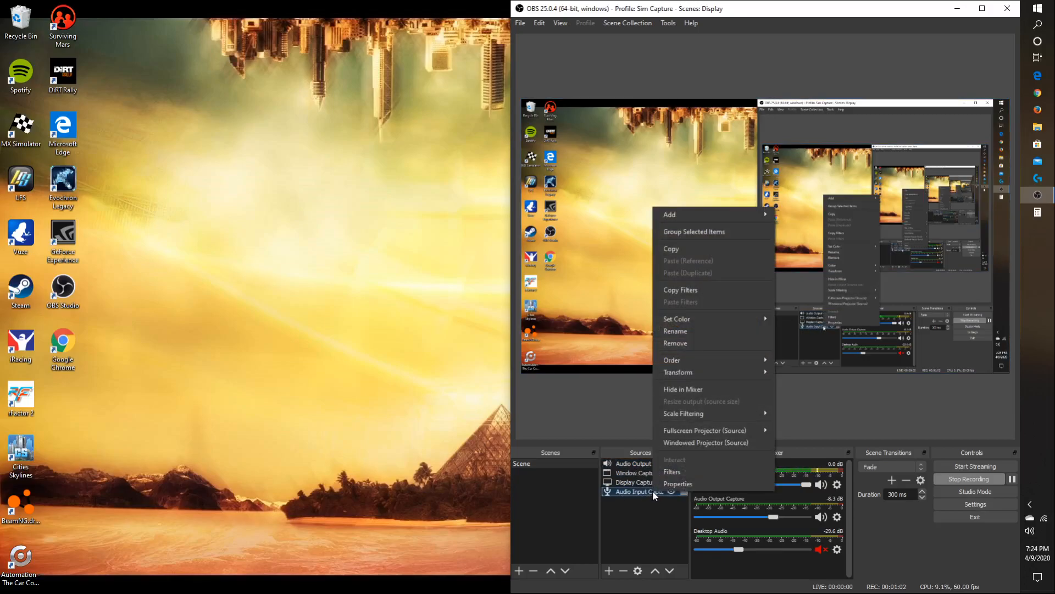
pyautogui.click(676, 473)
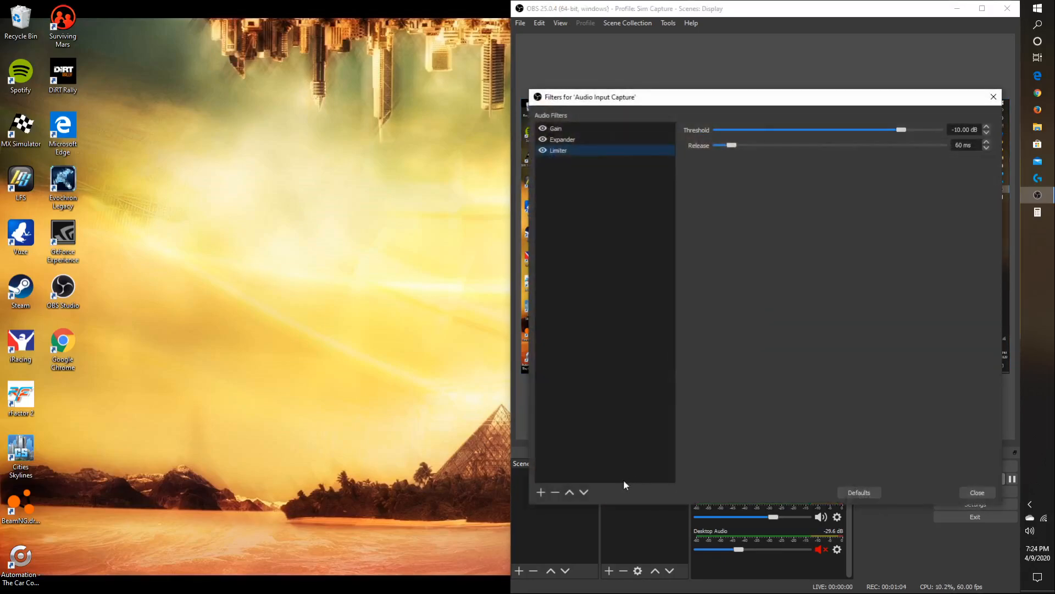
pyautogui.moveTo(908, 102); pyautogui.dragTo(497, 42)
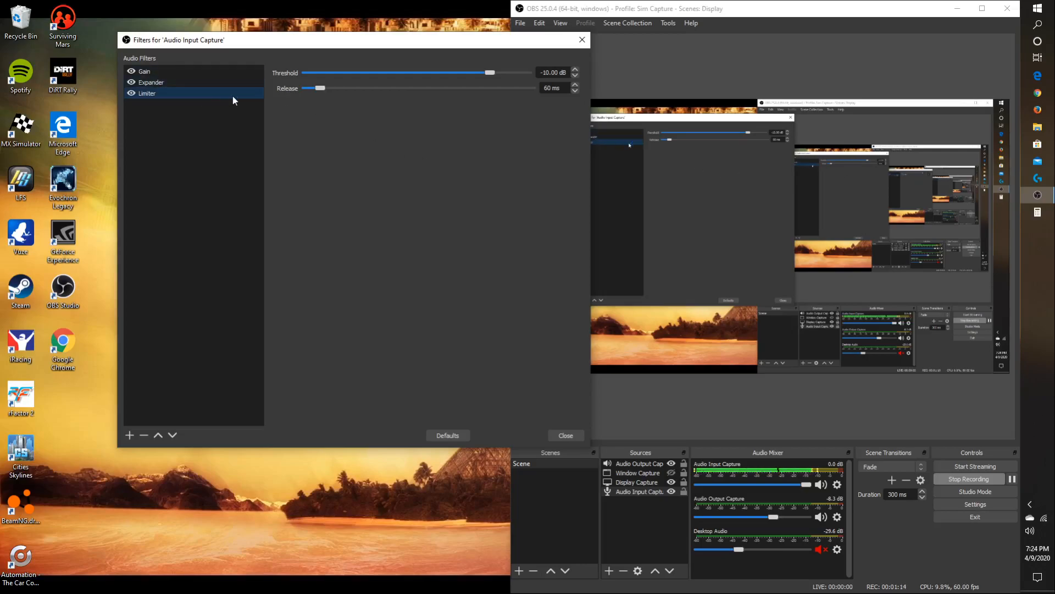
# Try the Gain filter at 30 dB and at lower levels, and return it to 3 dB.
pyautogui.click(153, 69)
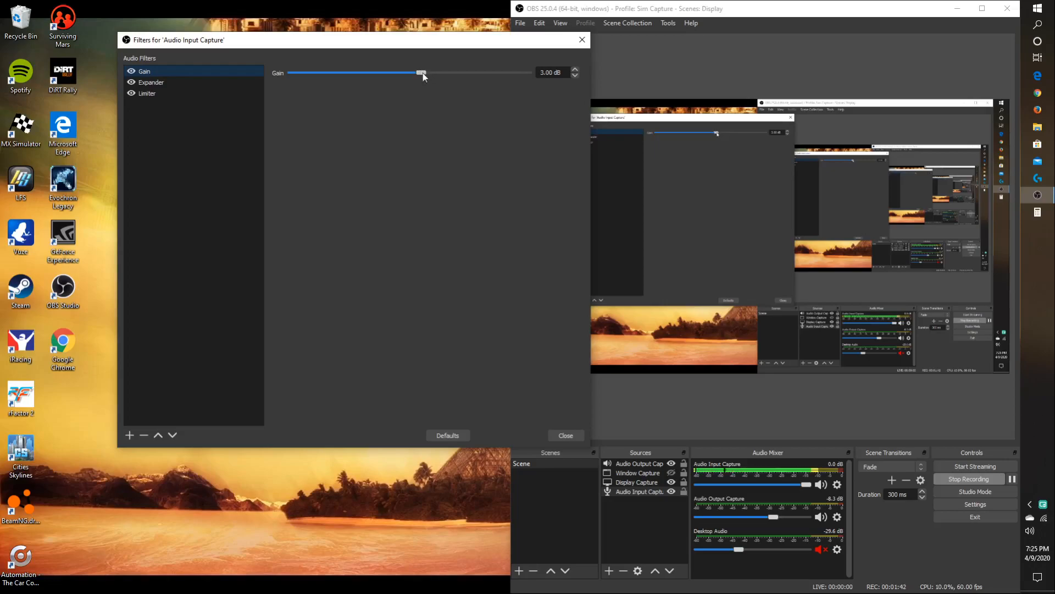
pyautogui.moveTo(421, 73); pyautogui.dragTo(538, 82)
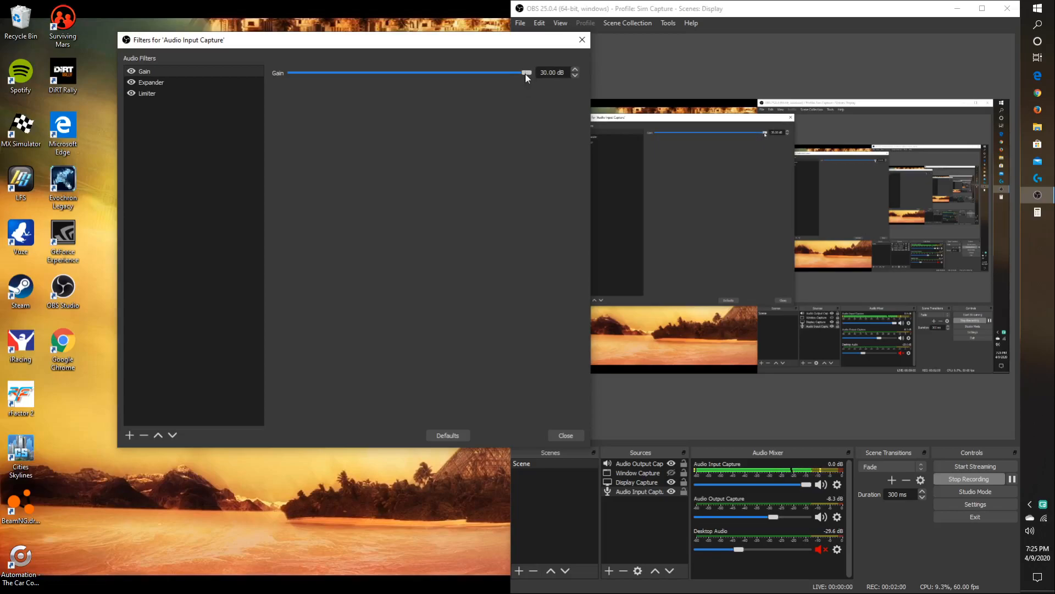
pyautogui.moveTo(525, 75); pyautogui.dragTo(419, 81)
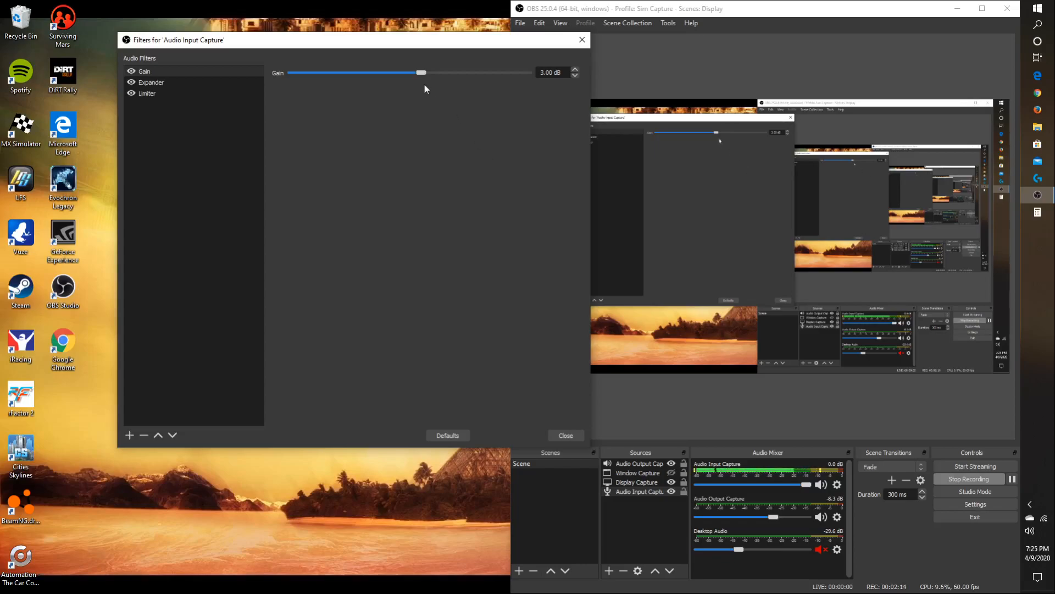
pyautogui.moveTo(418, 75); pyautogui.dragTo(373, 77)
pyautogui.moveTo(377, 73); pyautogui.dragTo(411, 74)
pyautogui.moveTo(410, 76); pyautogui.dragTo(427, 73)
# Examine the Limiter and Expander filter settings, including the Expander's preset options and its maximum output gain.
pyautogui.click(170, 93)
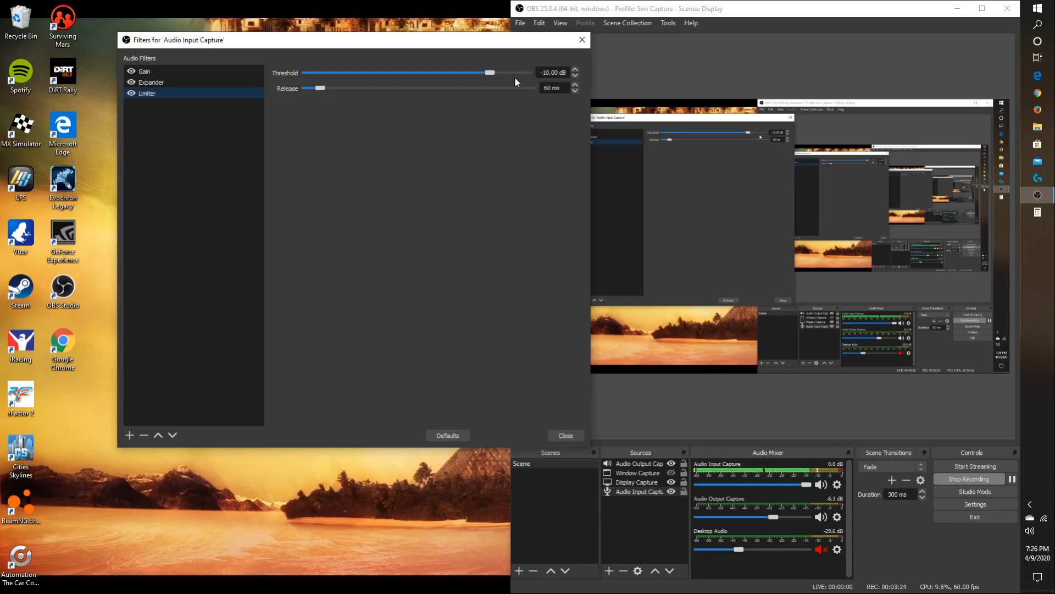
pyautogui.click(183, 82)
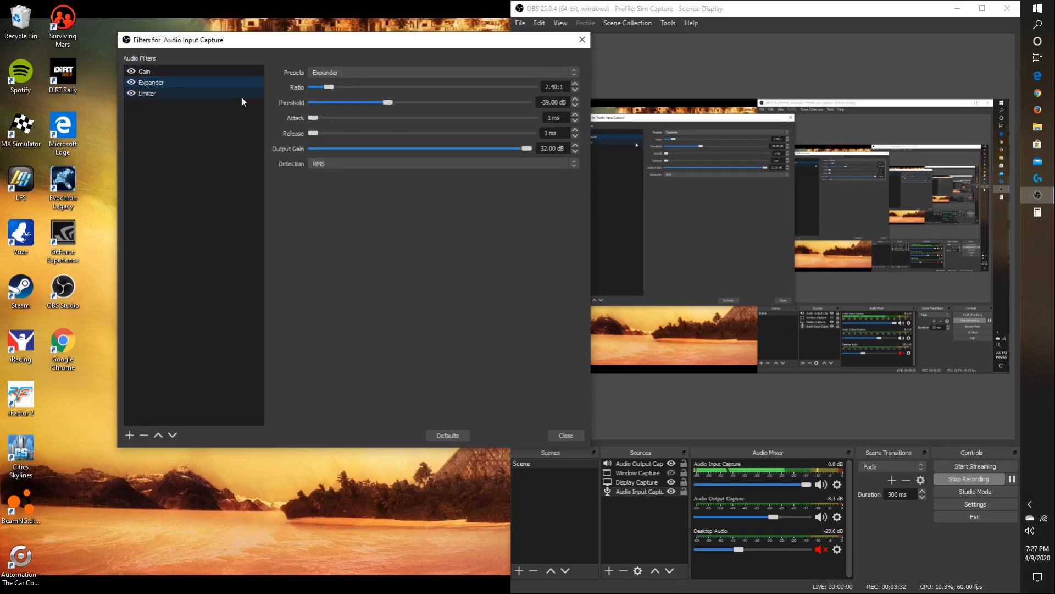
pyautogui.click(199, 94)
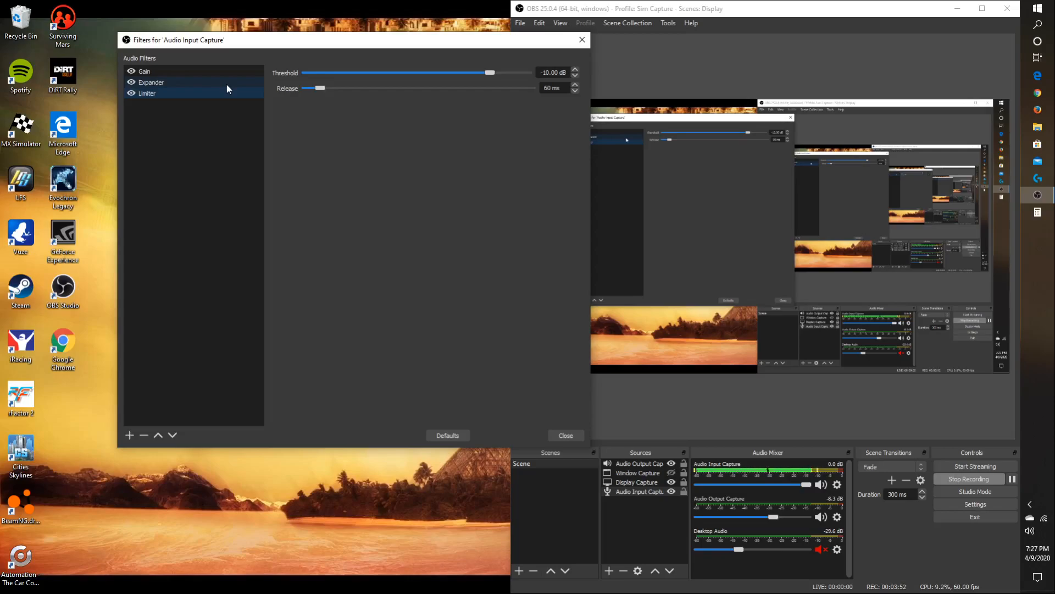
pyautogui.click(197, 83)
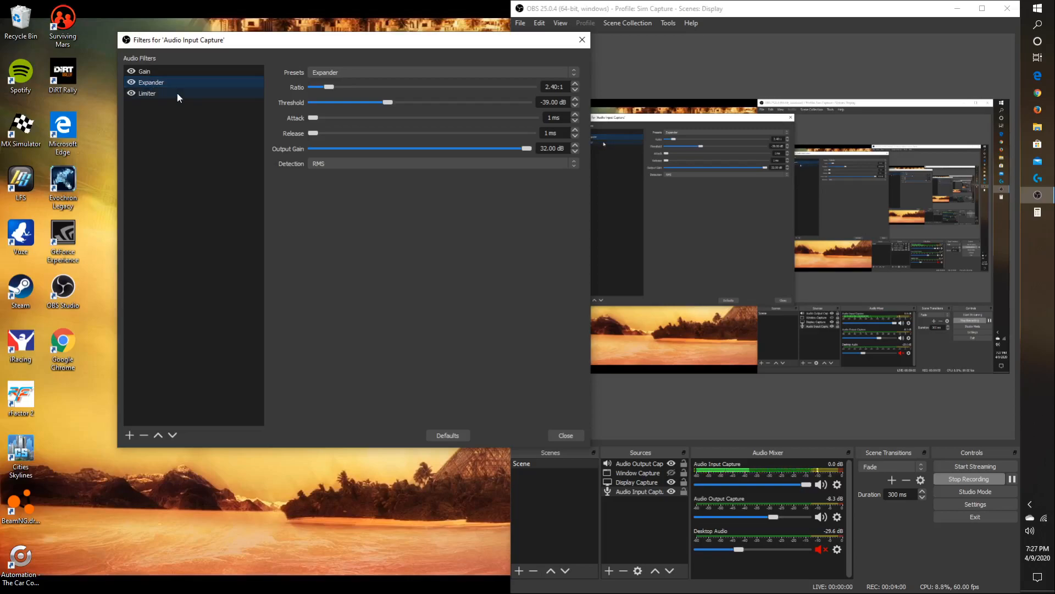
pyautogui.click(571, 69)
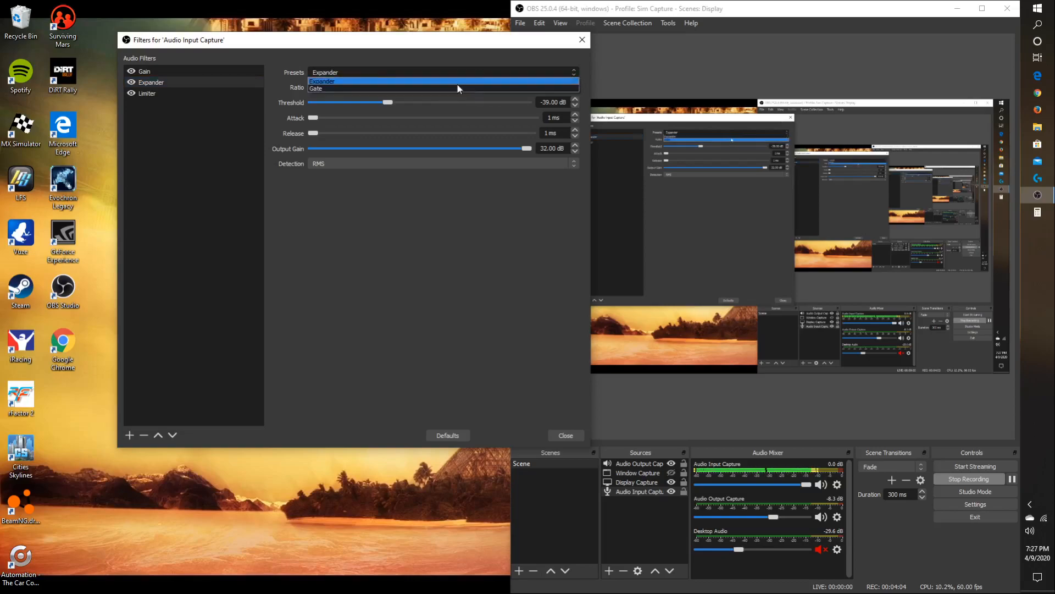
pyautogui.click(574, 69)
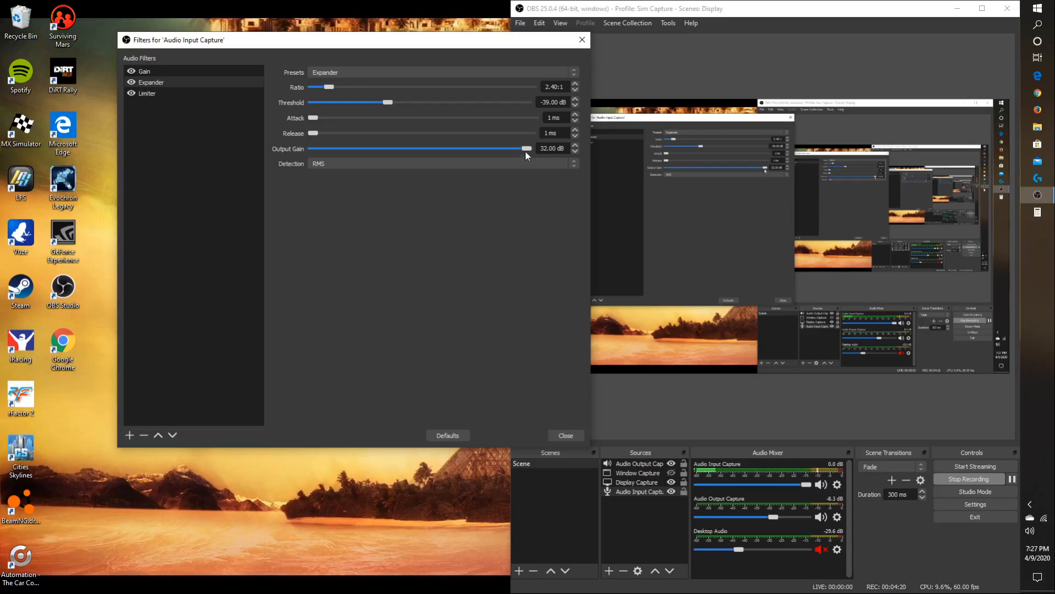
pyautogui.moveTo(531, 148)
pyautogui.mouseDown()
pyautogui.moveTo(407, 151)
pyautogui.moveTo(544, 150)
pyautogui.mouseUp()
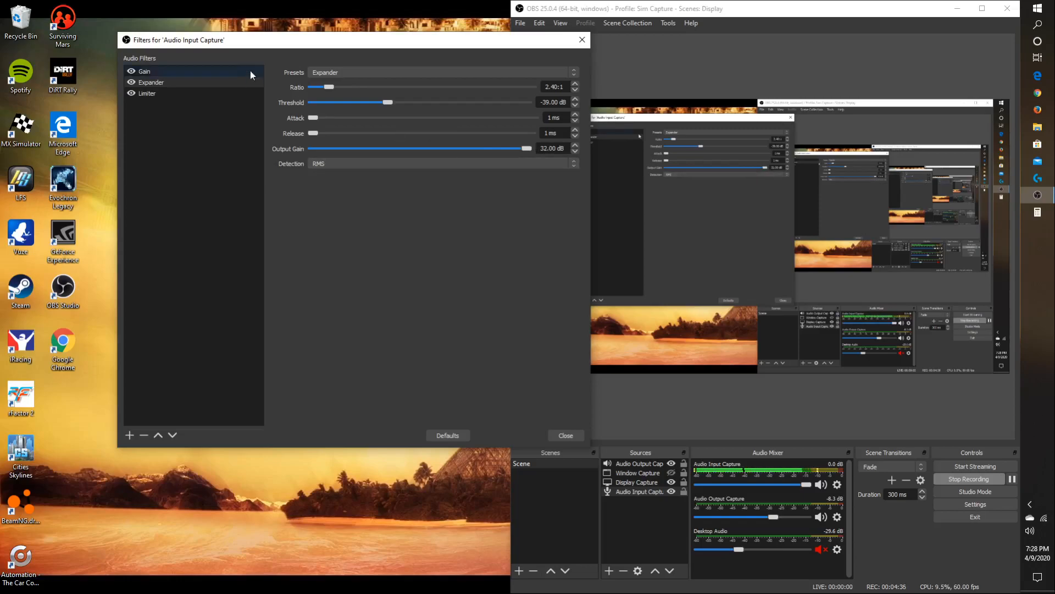
pyautogui.click(212, 69)
pyautogui.click(210, 80)
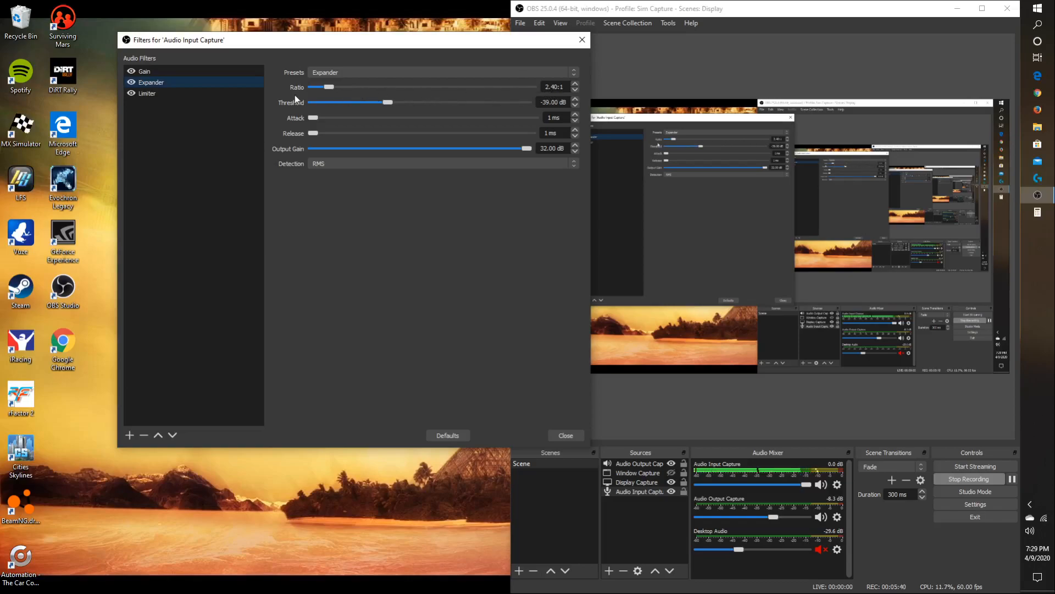
# Try the Expander filter at ratios of 1.00:1 and 5.30:1, and return the ratio to 2.40:1.
pyautogui.moveTo(329, 87); pyautogui.dragTo(284, 93)
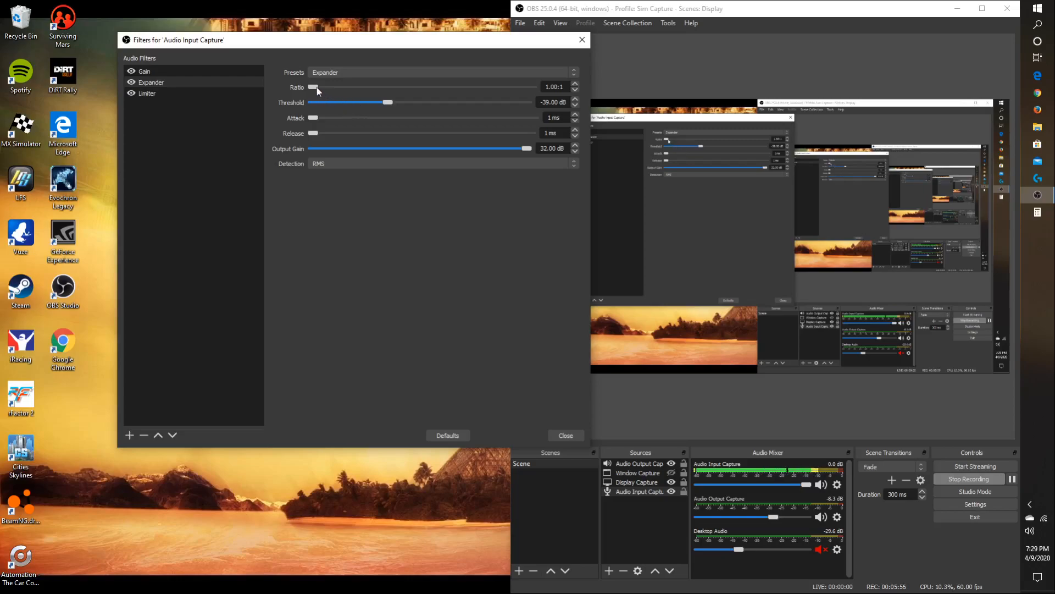
pyautogui.moveTo(314, 86); pyautogui.dragTo(328, 85)
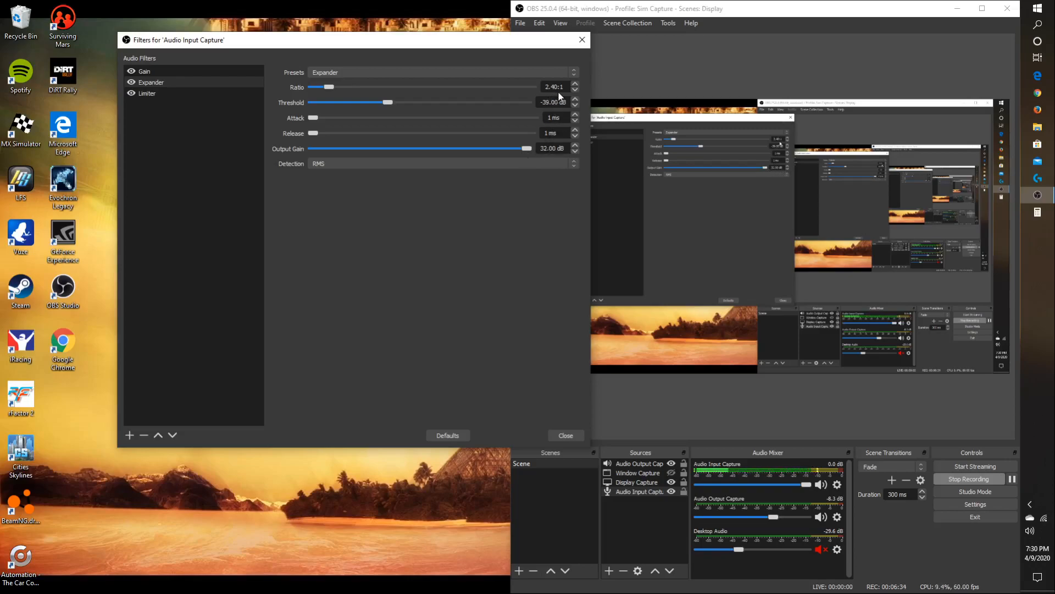
pyautogui.moveTo(329, 87); pyautogui.dragTo(362, 88)
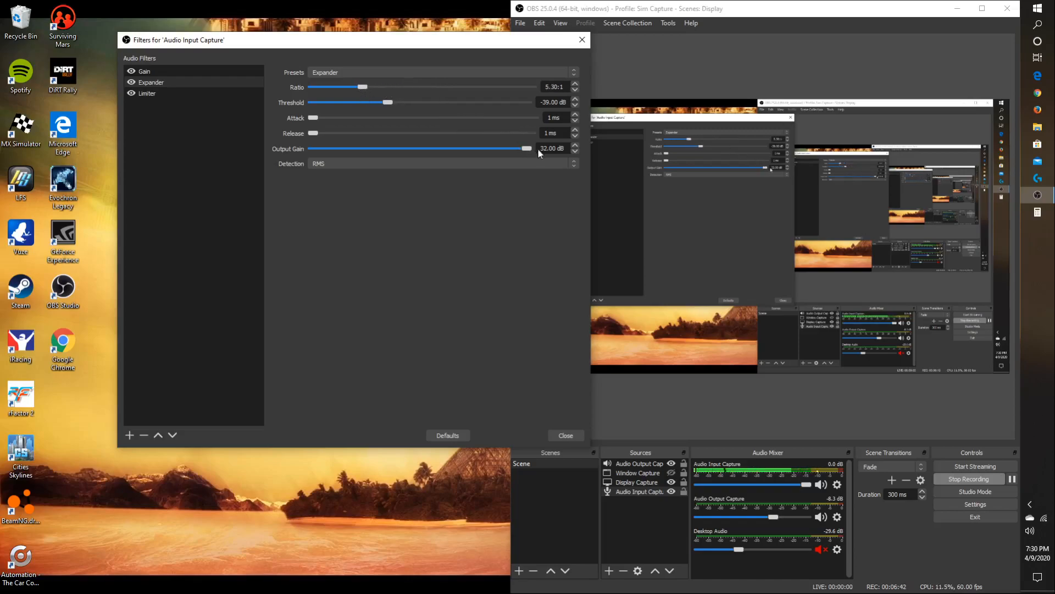
pyautogui.moveTo(358, 87); pyautogui.dragTo(328, 89)
pyautogui.click(576, 90)
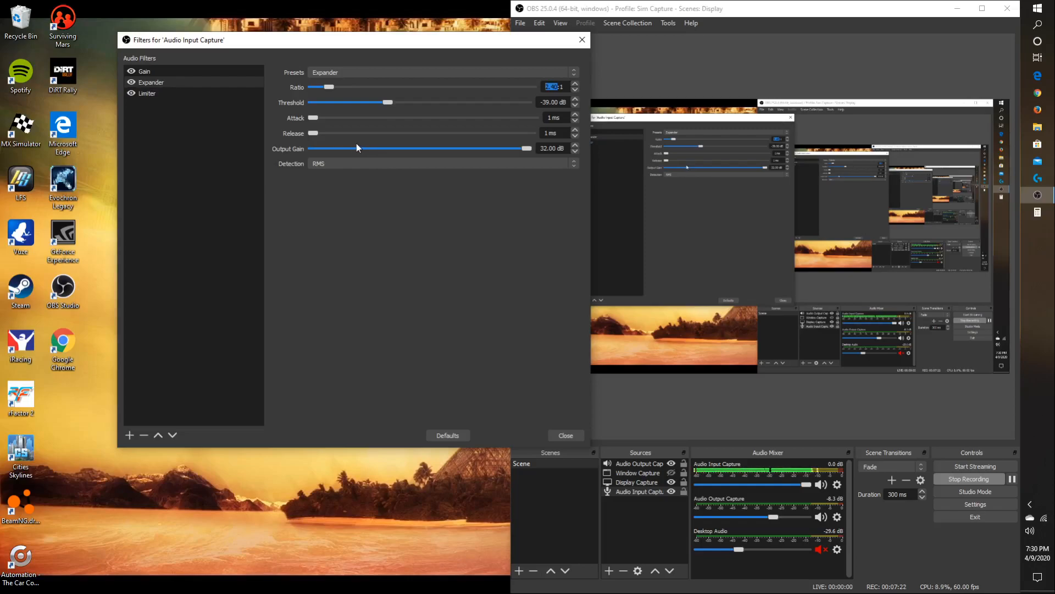
# Review the settings of the Gain, Limiter and Expander filters one after another.
pyautogui.click(155, 72)
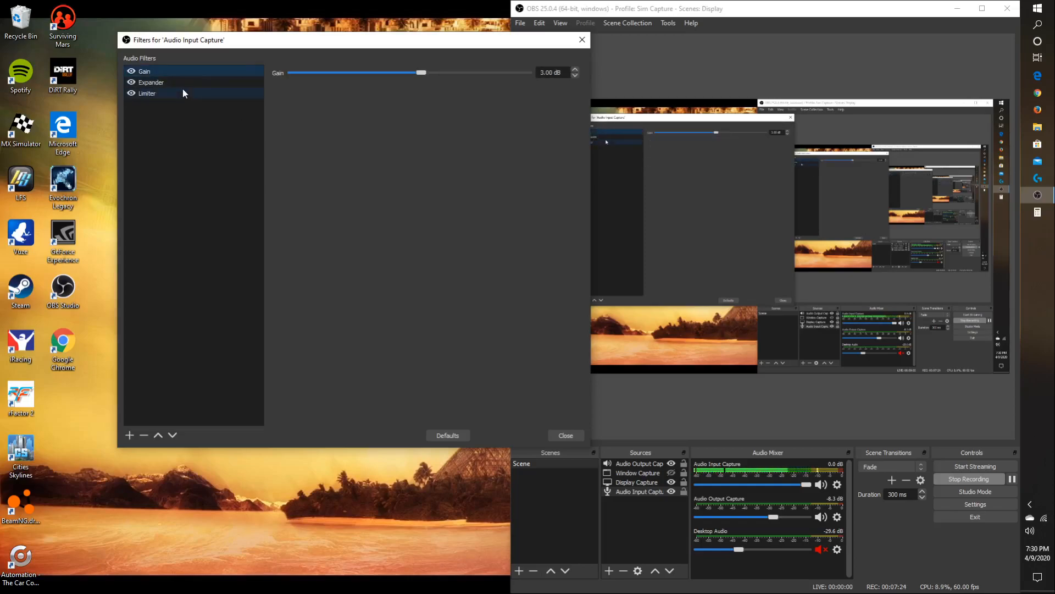
pyautogui.click(165, 97)
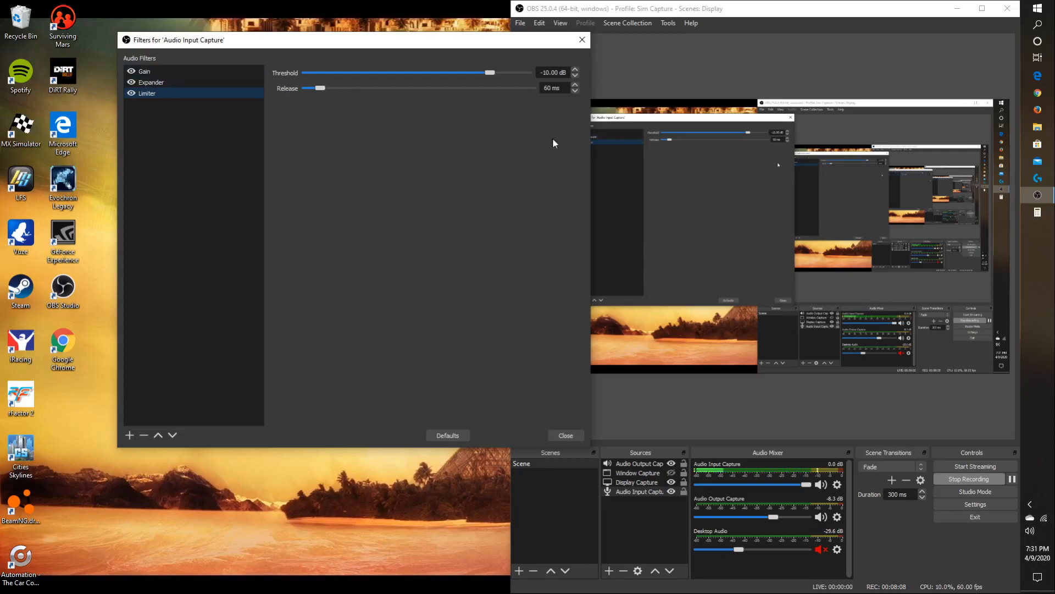
pyautogui.click(175, 80)
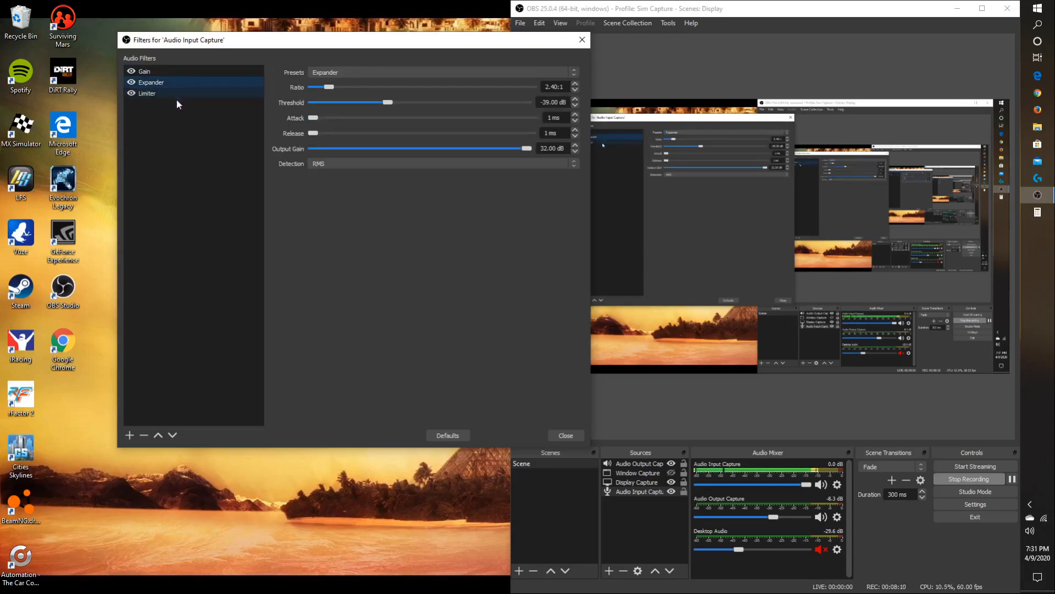
pyautogui.click(168, 94)
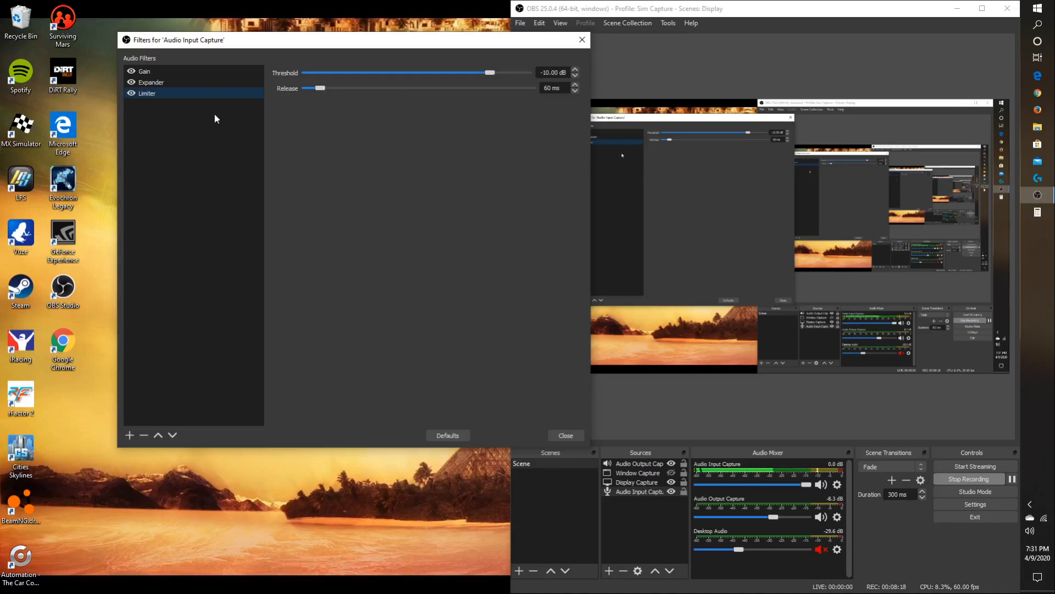
# Add a Compressor filter with its default name to the Audio Input Capture source.
pyautogui.rightClick(188, 171)
pyautogui.moveTo(220, 178)
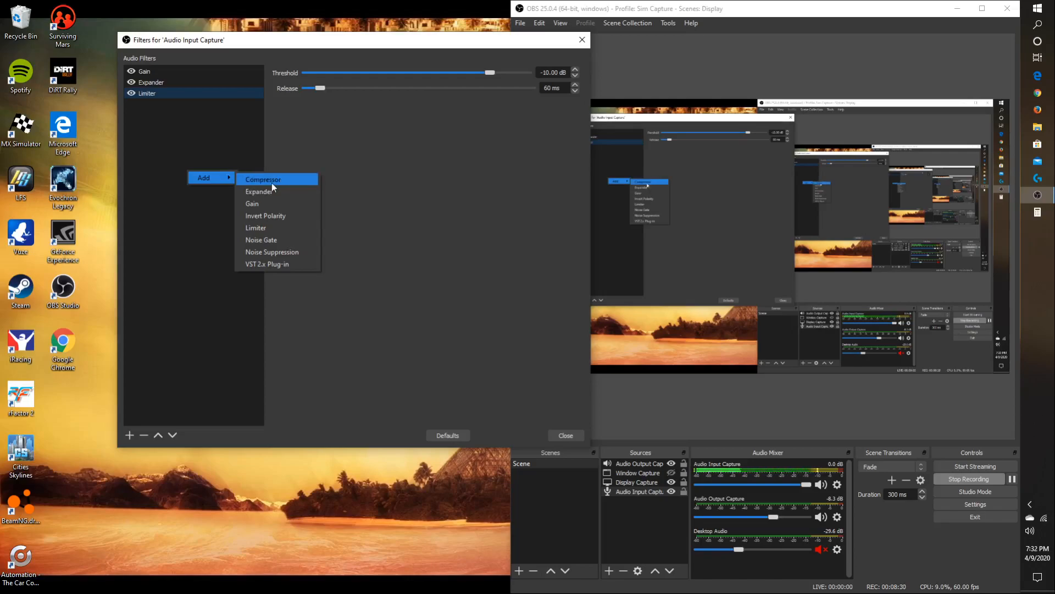
pyautogui.click(271, 182)
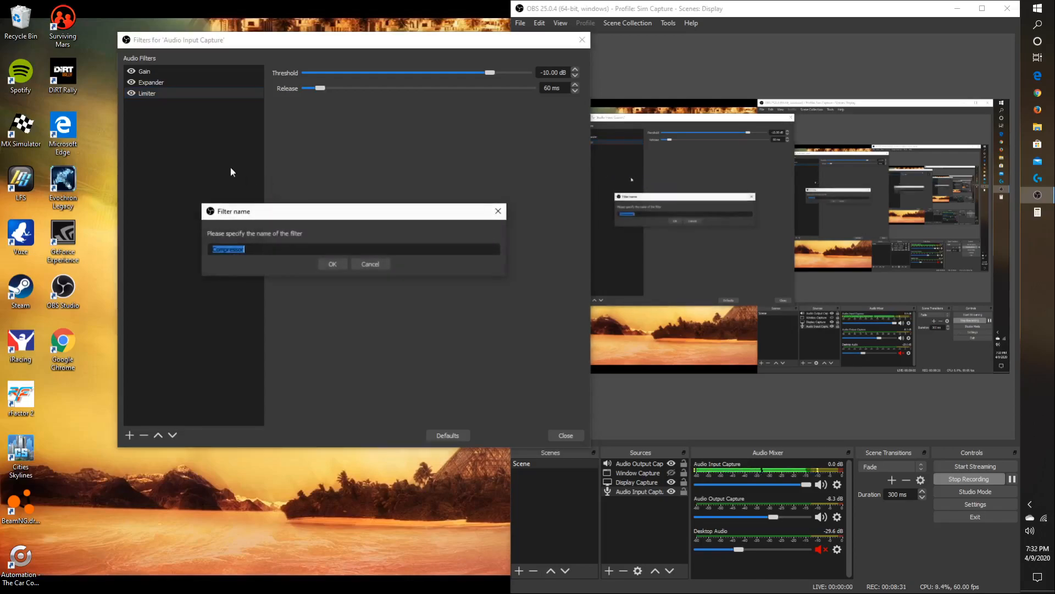
pyautogui.click(337, 263)
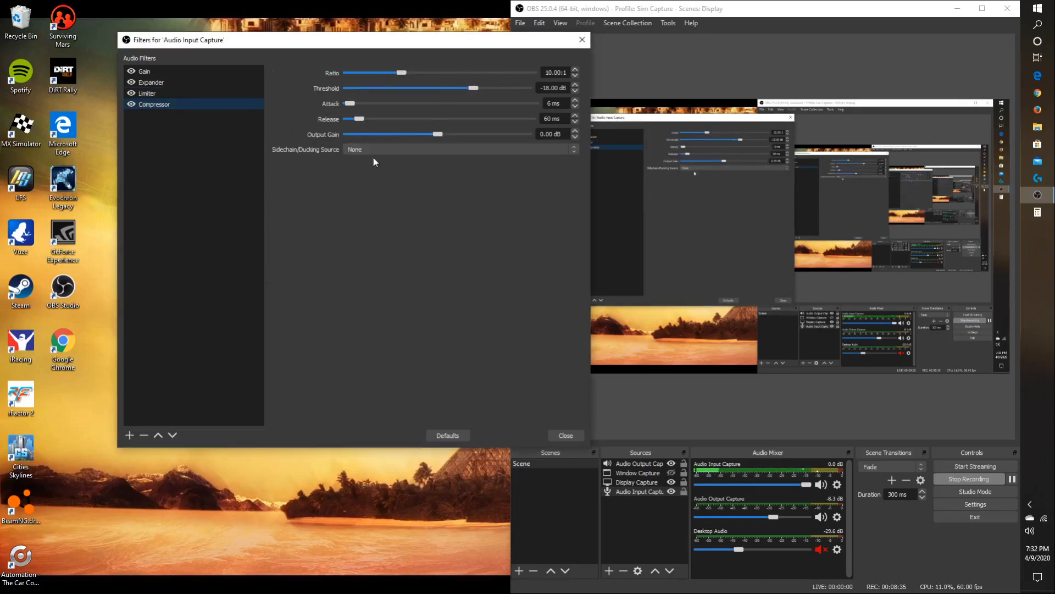
# Remove the Compressor filter from the Audio Input Capture source and confirm the removal.
pyautogui.rightClick(154, 105)
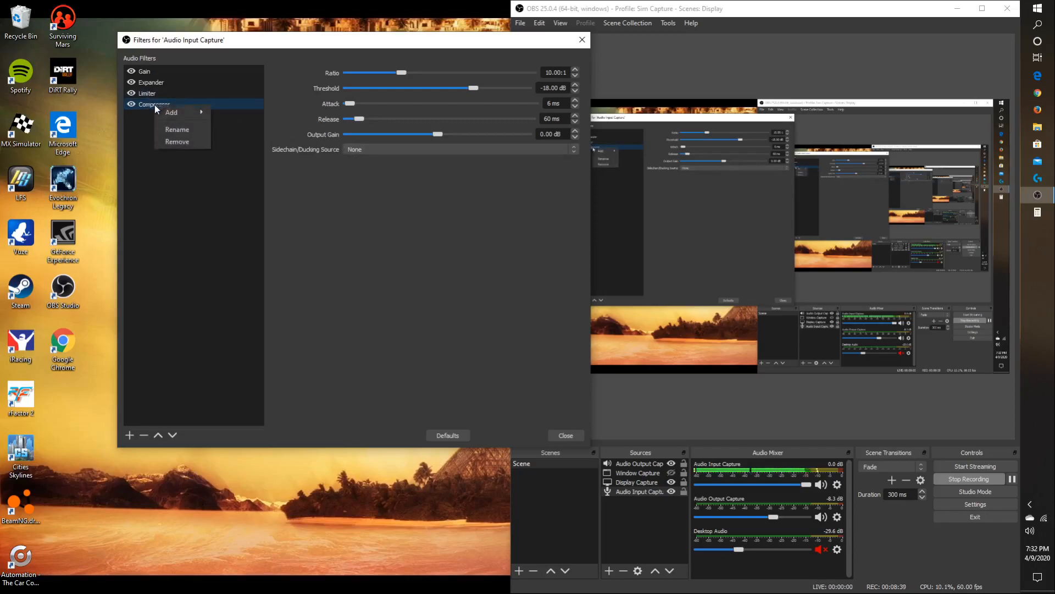
pyautogui.click(187, 144)
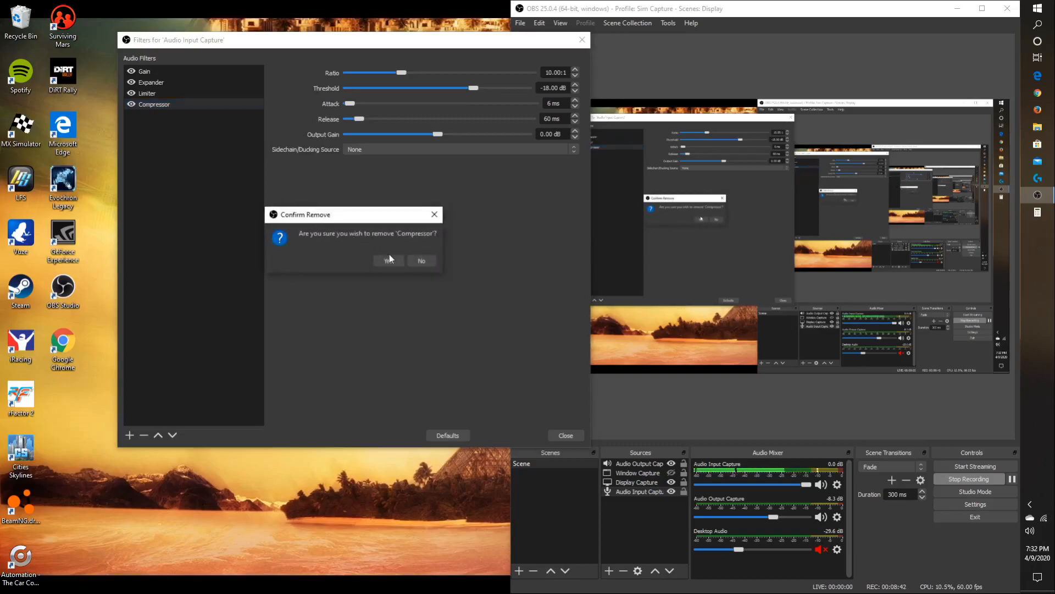
pyautogui.click(389, 261)
# Add a Noise Gate filter with its default name to the Audio Input Capture source.
pyautogui.rightClick(195, 155)
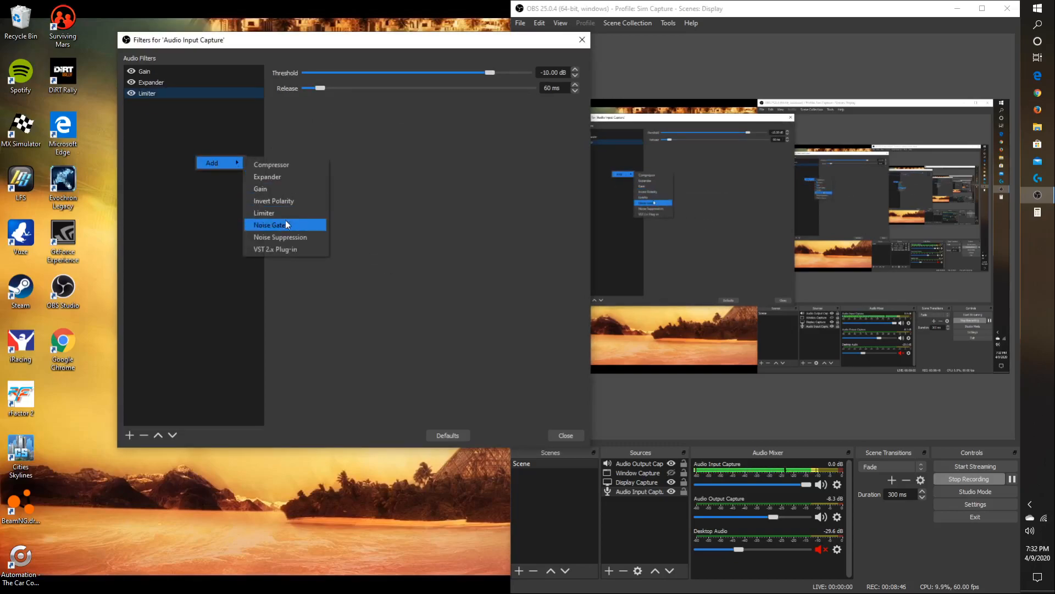
pyautogui.click(286, 223)
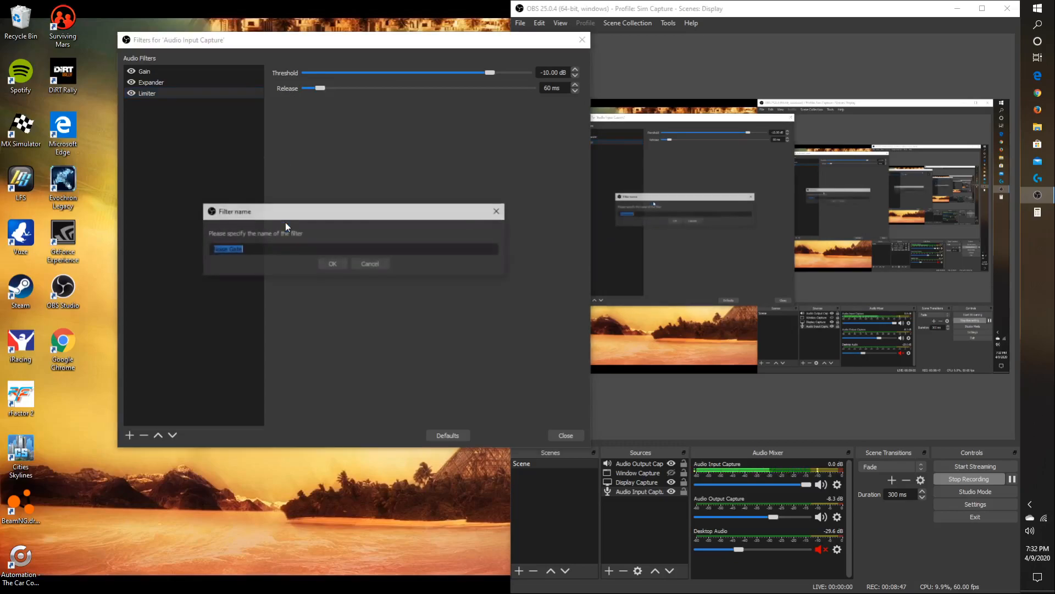
pyautogui.click(330, 265)
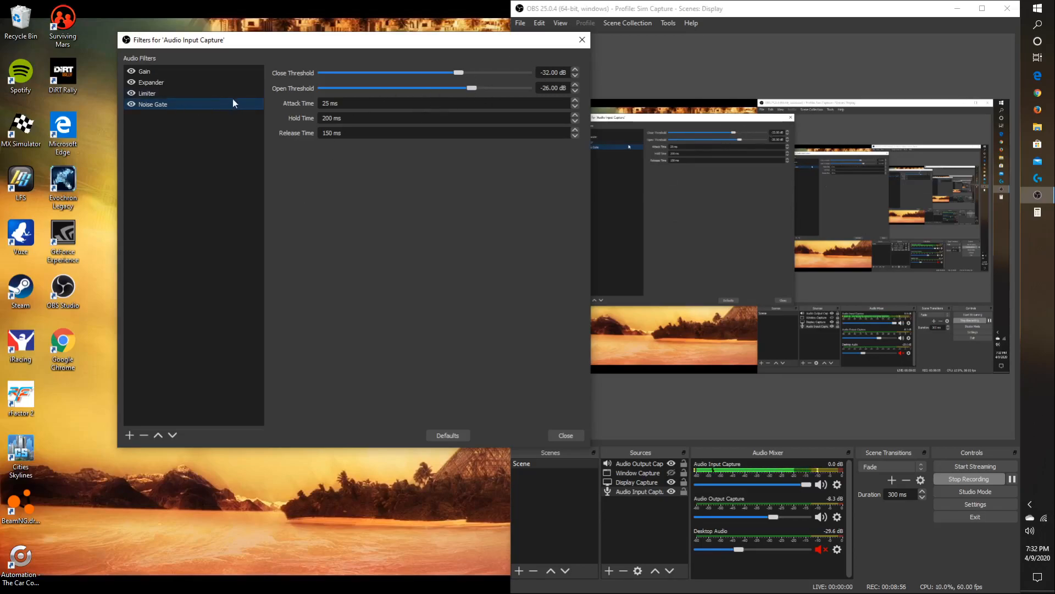
# Remove the Noise Gate filter from the Audio Input Capture source and confirm the removal.
pyautogui.rightClick(165, 105)
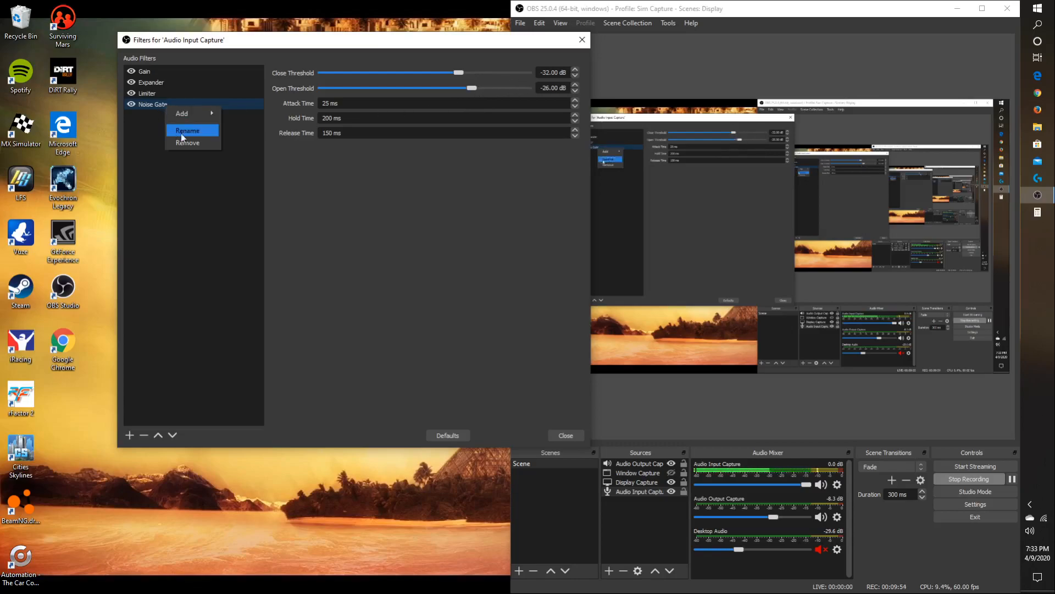
pyautogui.rightClick(156, 103)
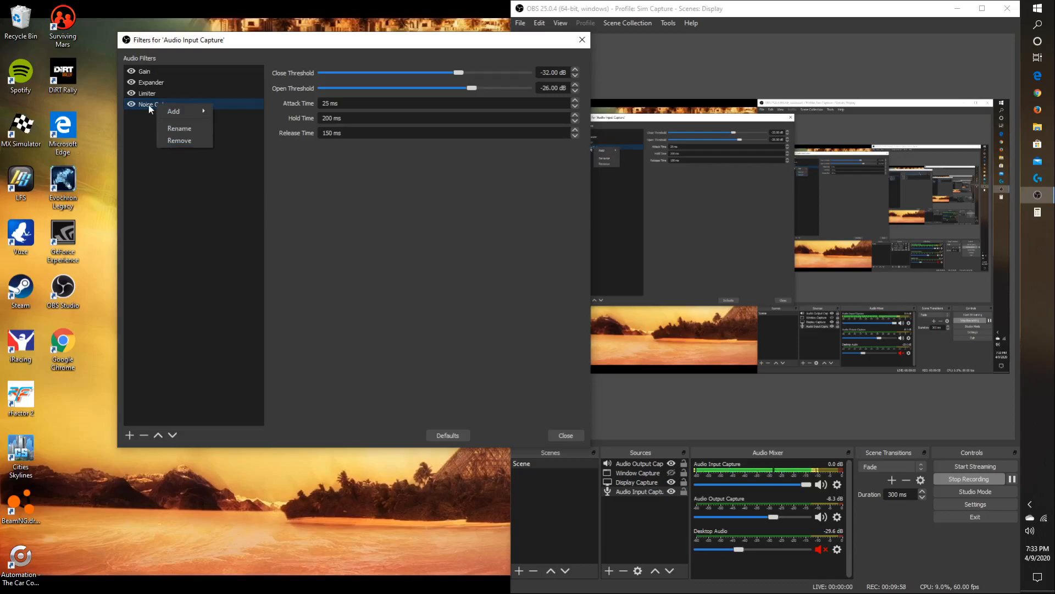
pyautogui.moveTo(159, 114)
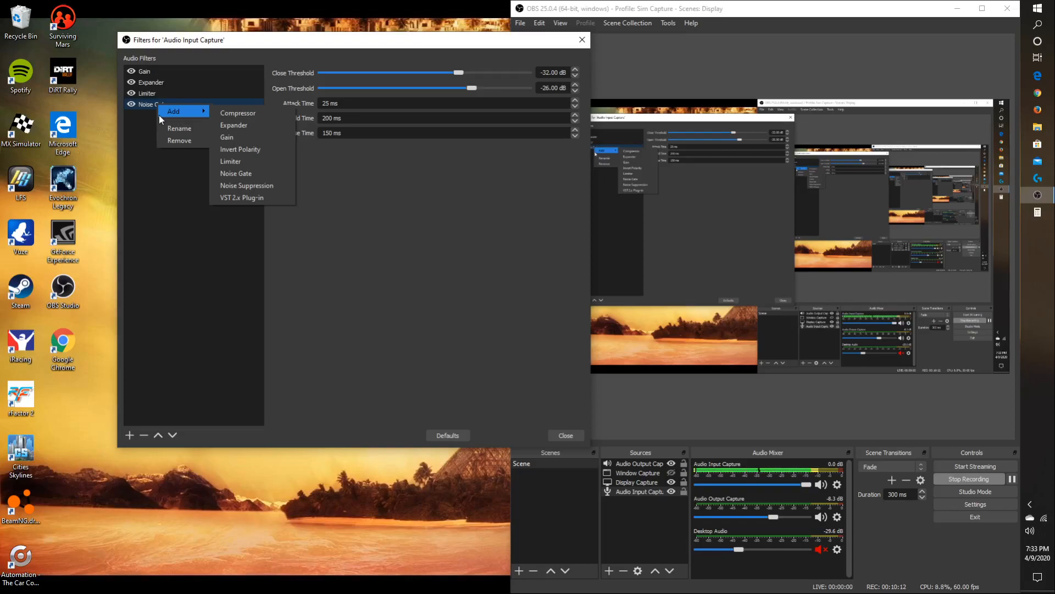
pyautogui.click(182, 164)
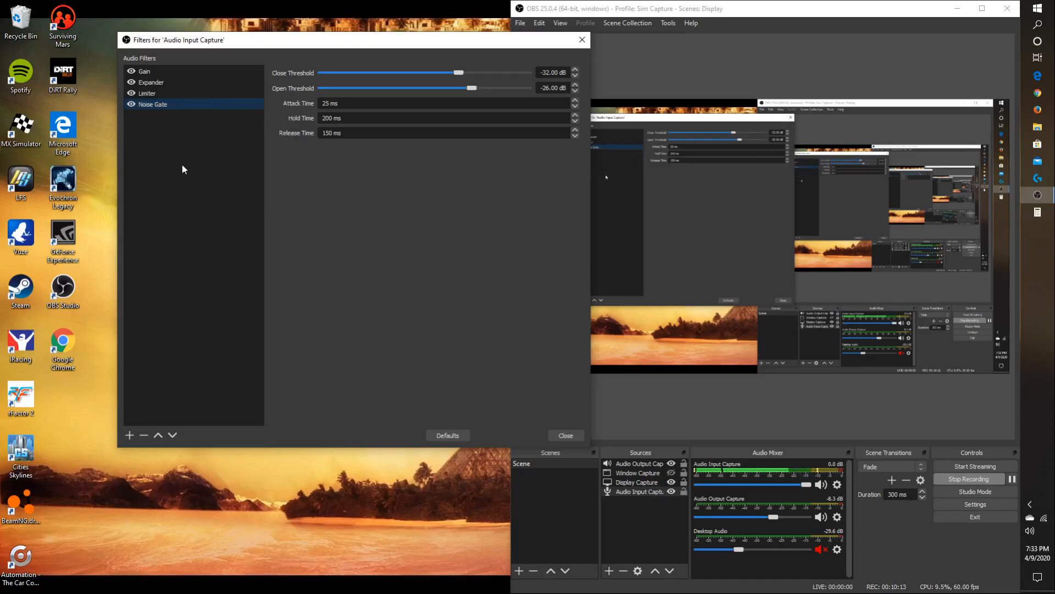
pyautogui.rightClick(158, 104)
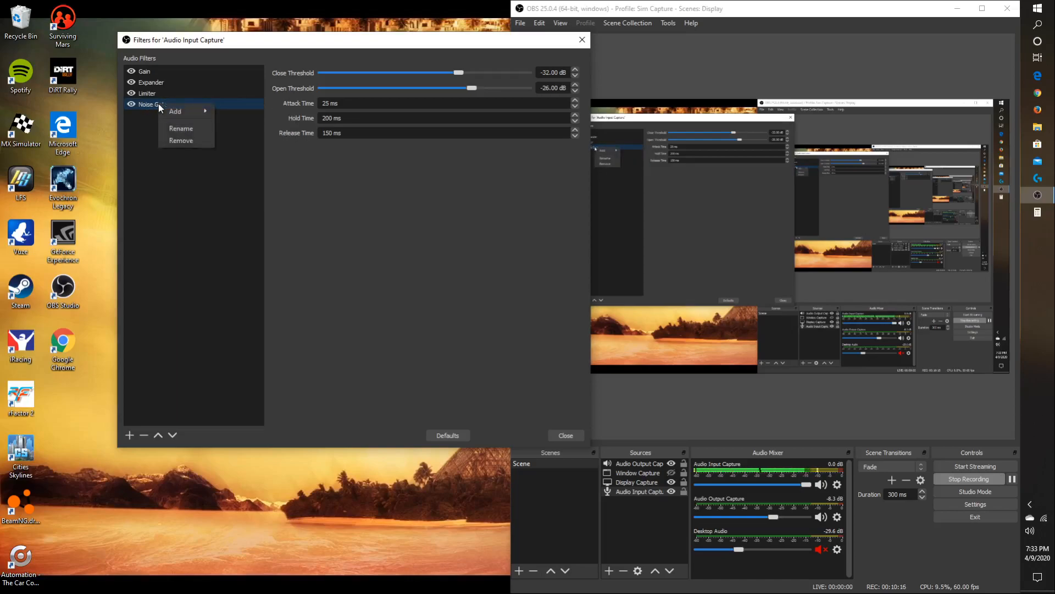
pyautogui.click(186, 141)
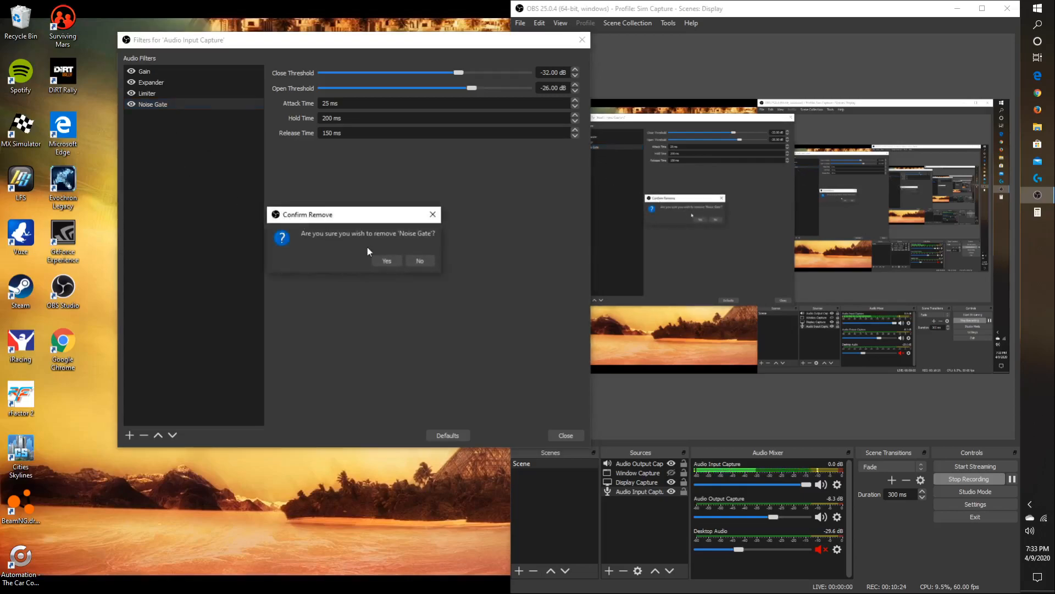
pyautogui.click(391, 262)
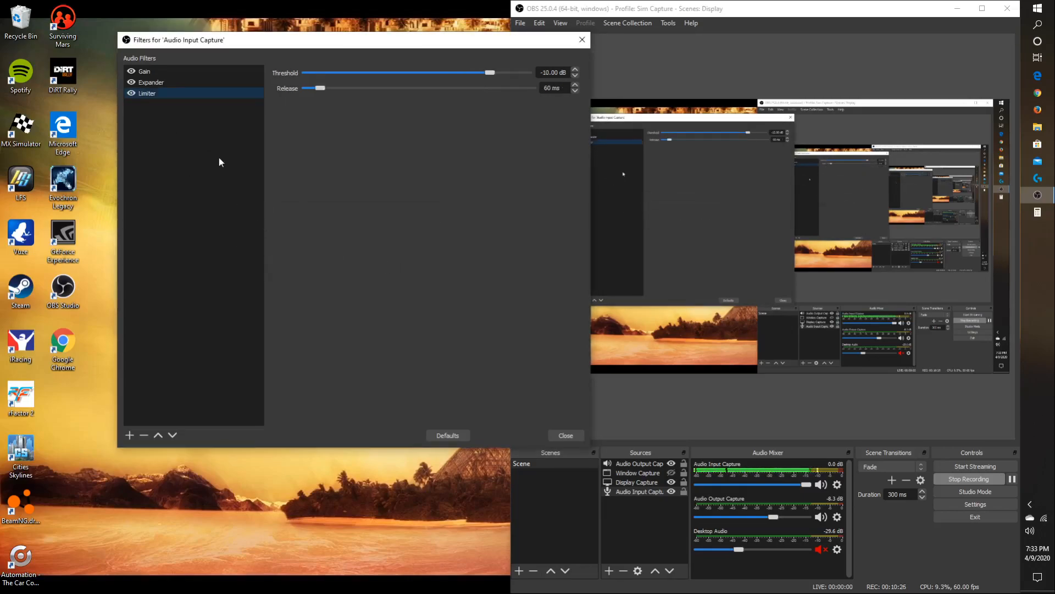
# Add a Noise Suppression filter with its default name to the Audio Input Capture source.
pyautogui.rightClick(201, 138)
pyautogui.moveTo(228, 146)
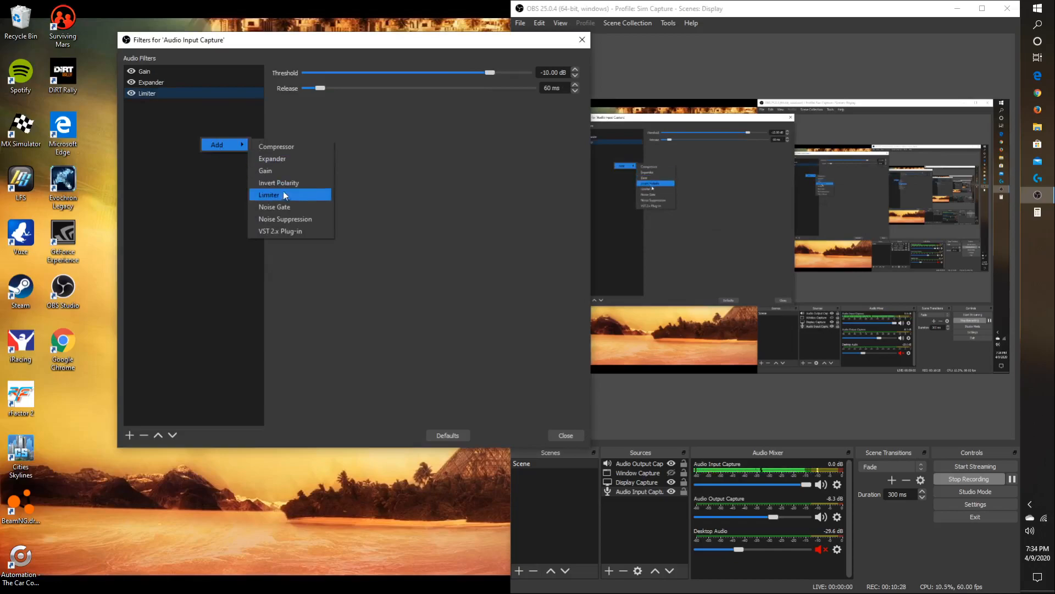
pyautogui.click(295, 219)
pyautogui.click(330, 264)
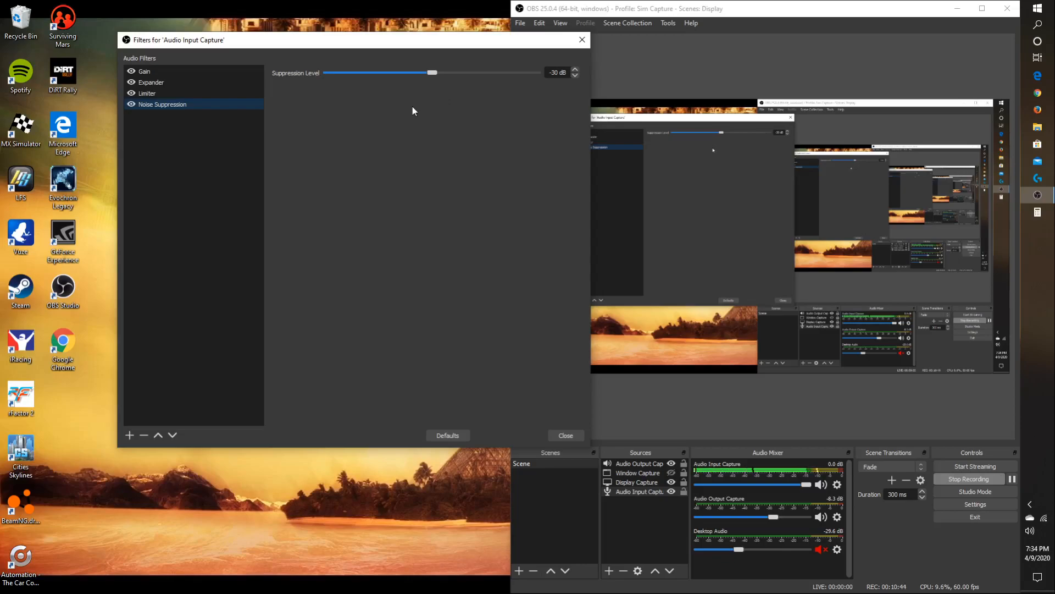
# Remove the Noise Suppression filter from the Audio Input Capture source and confirm the removal.
pyautogui.rightClick(178, 108)
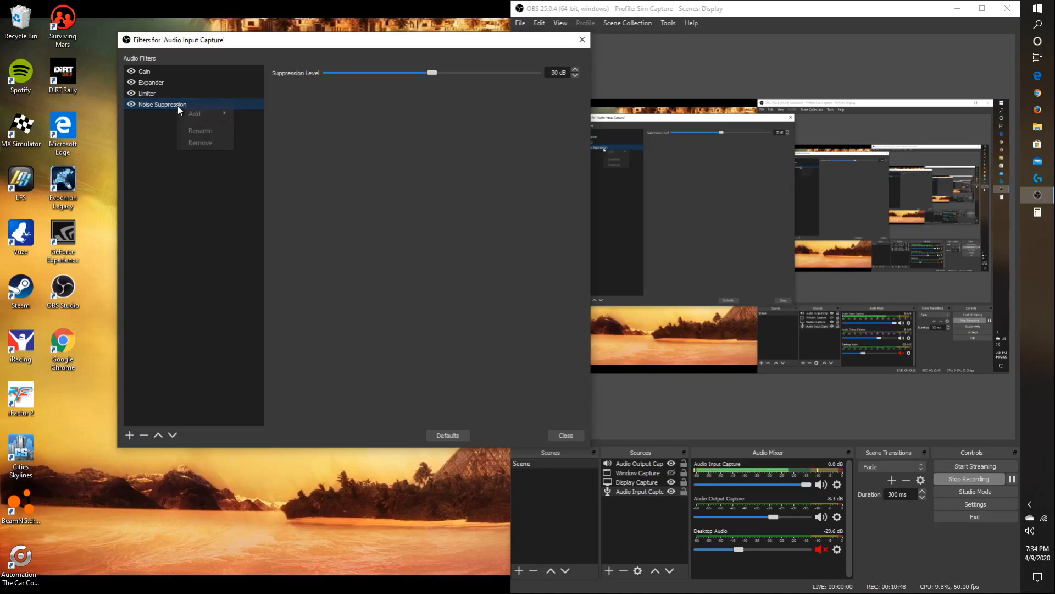
pyautogui.moveTo(183, 114)
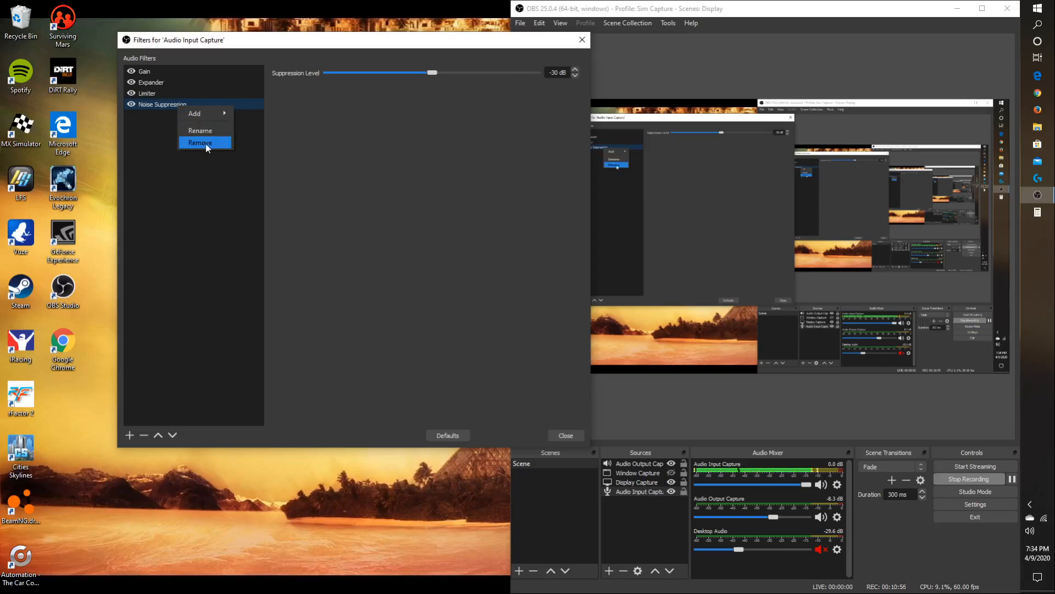
pyautogui.click(207, 143)
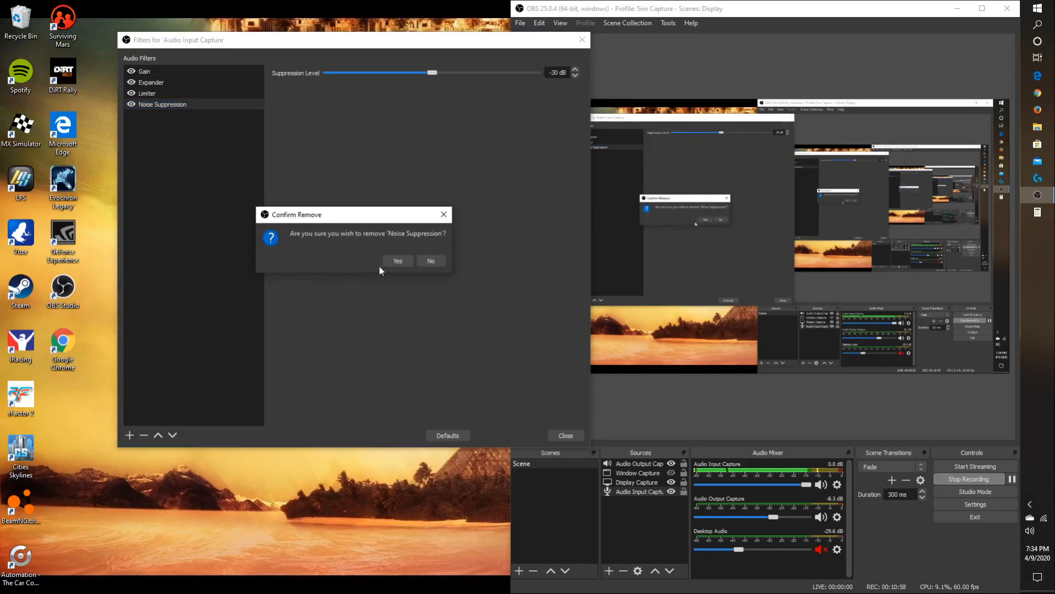
pyautogui.click(395, 262)
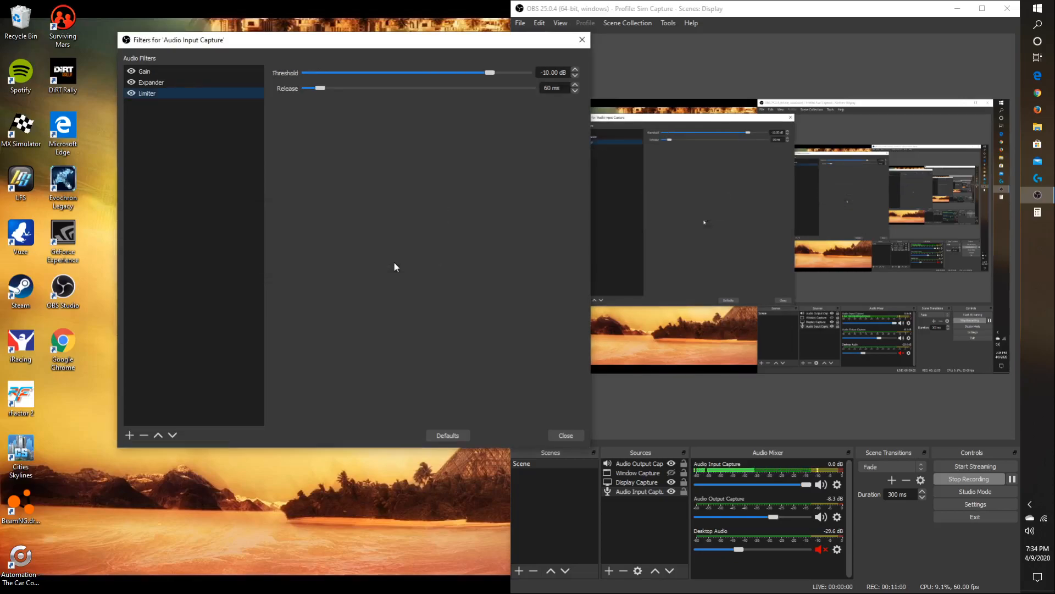